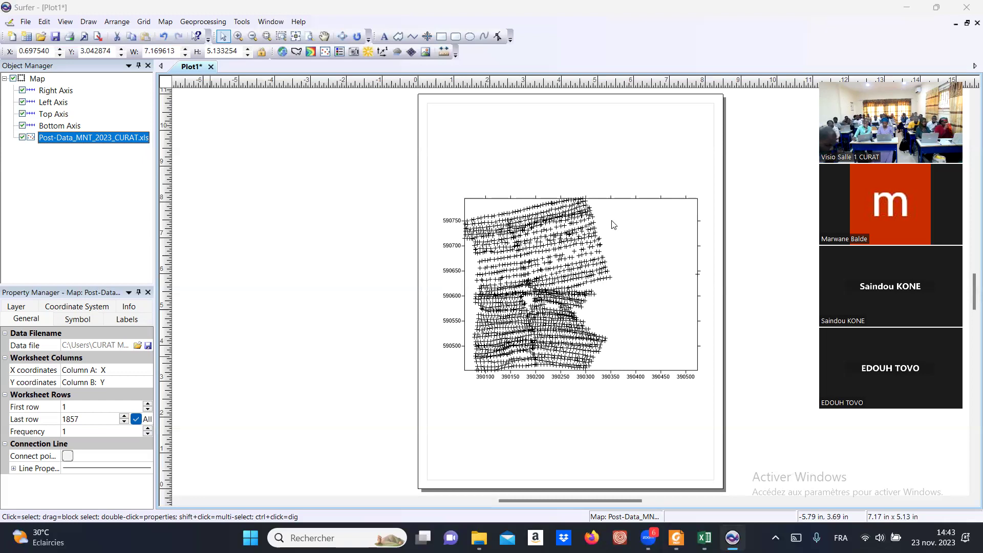
Change the post map's marker symbol to the solid filled circle (Symbol 12) from the GSI Default Symbols set
click(85, 319)
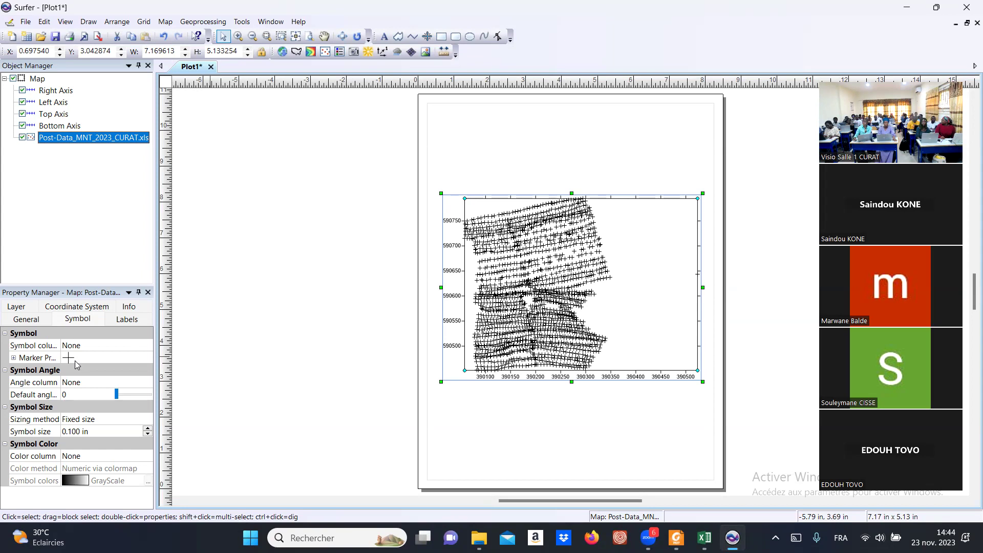
double_click(70, 359)
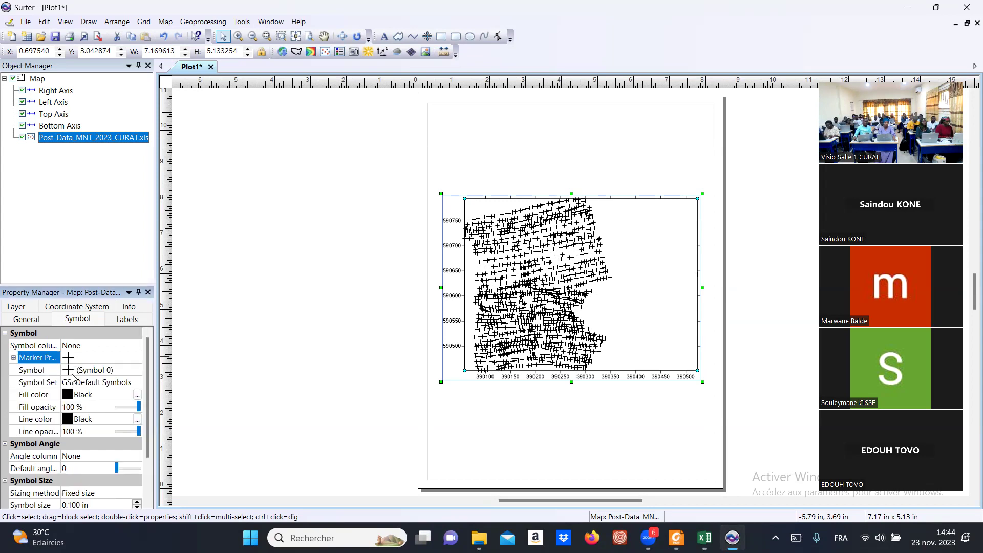
click(73, 376)
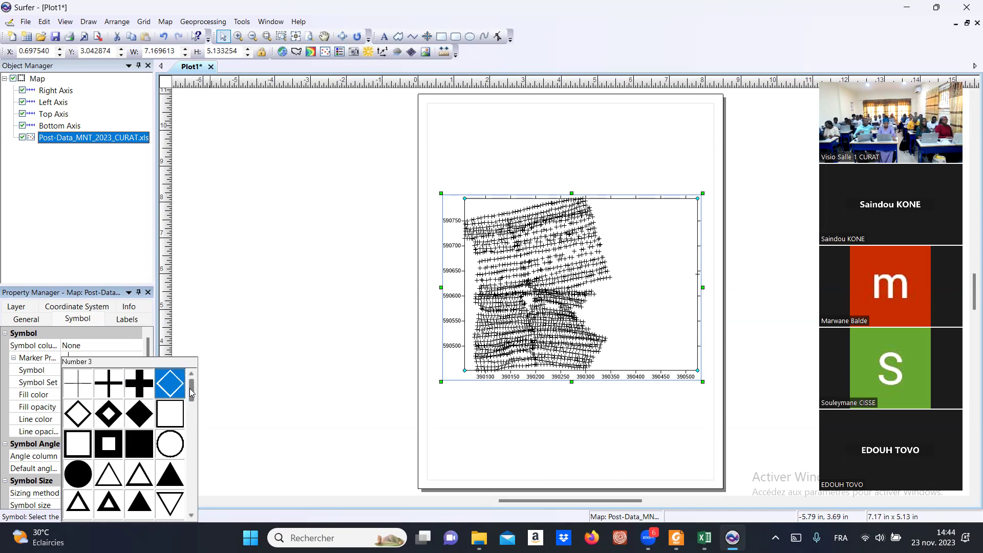
drag(189, 388, 195, 403)
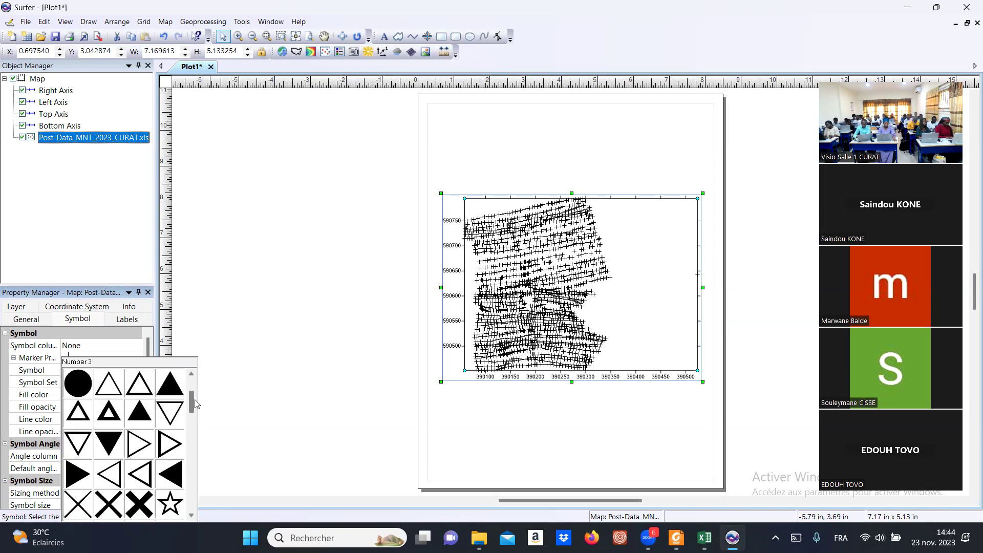
click(77, 385)
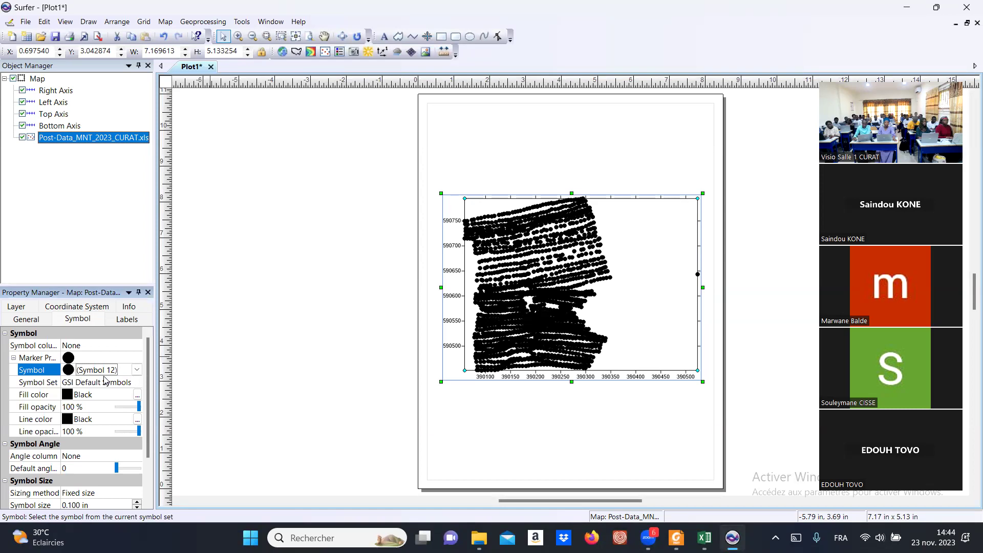
click(137, 370)
click(121, 355)
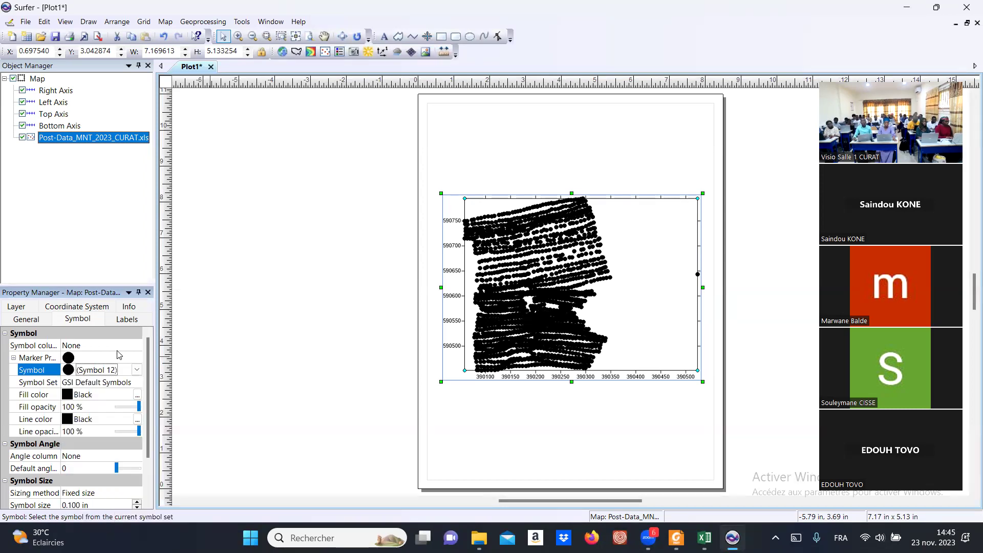
click(137, 370)
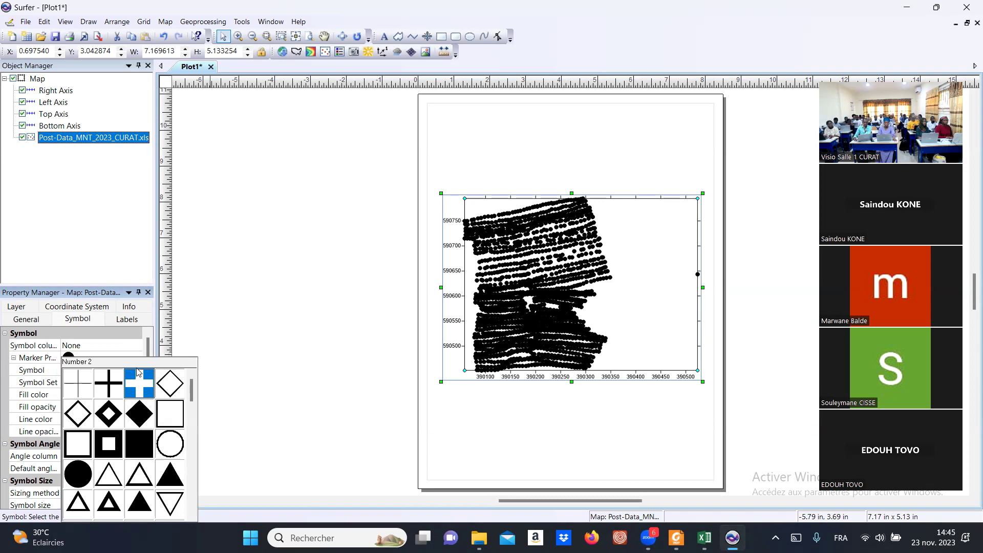
click(135, 356)
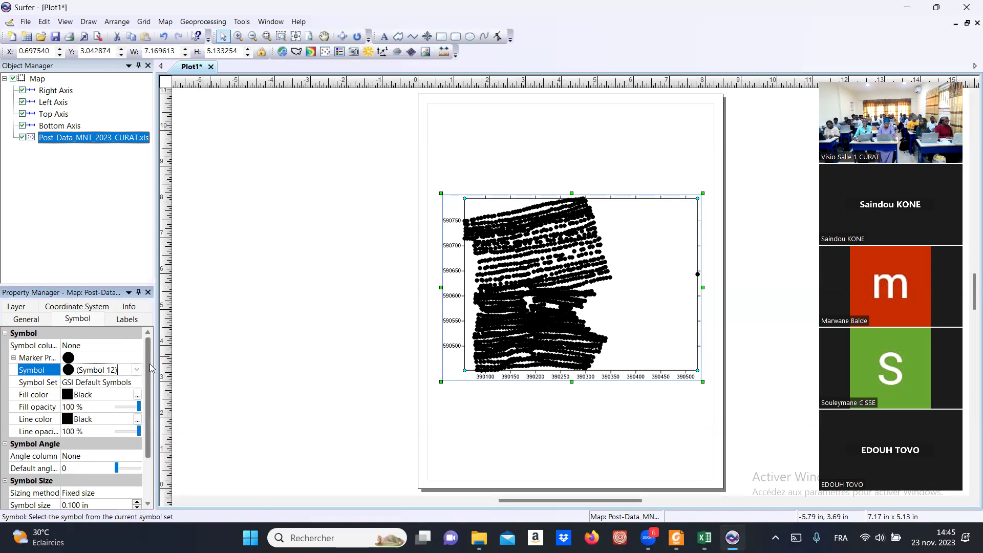
scroll(148, 376, down, 2)
scroll(153, 410, up, 2)
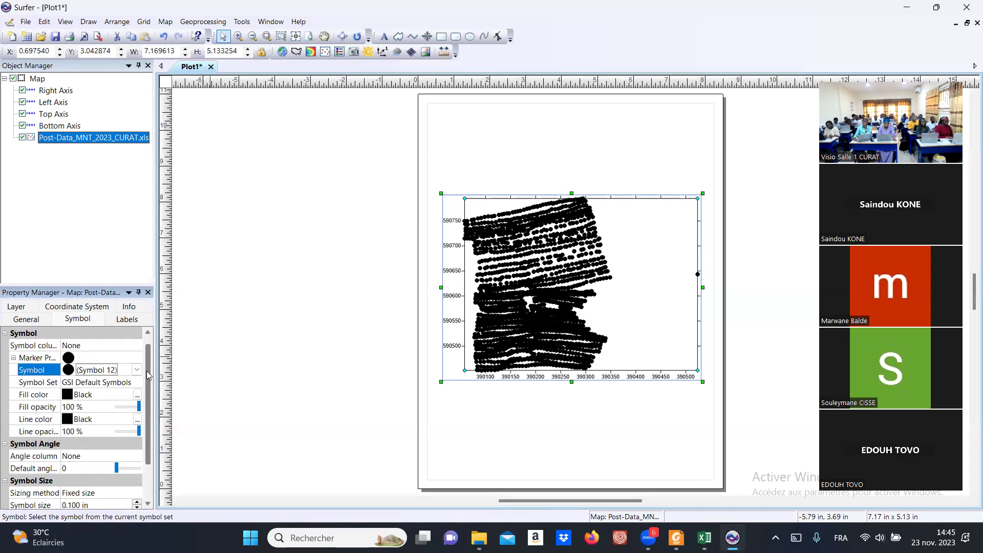
scroll(152, 391, down, 1)
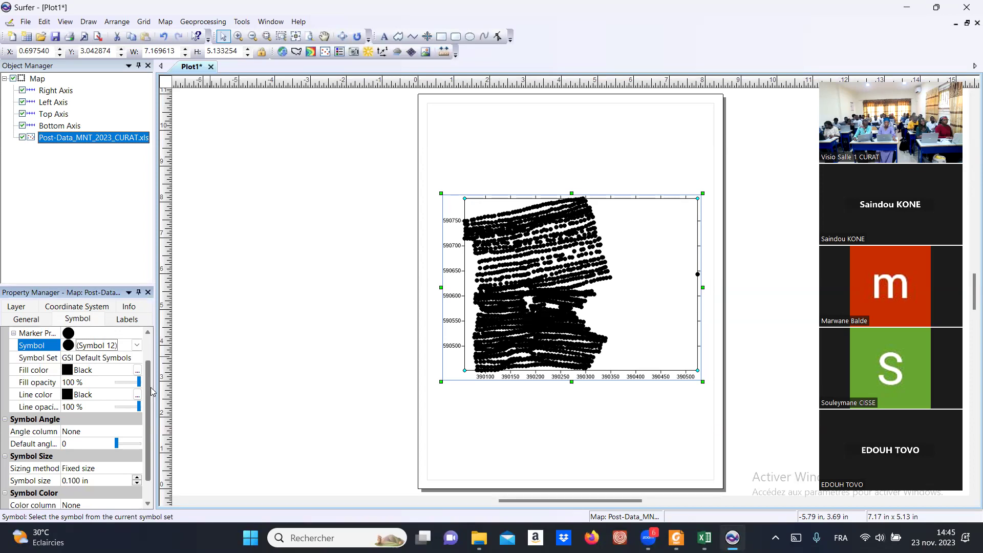
click(73, 469)
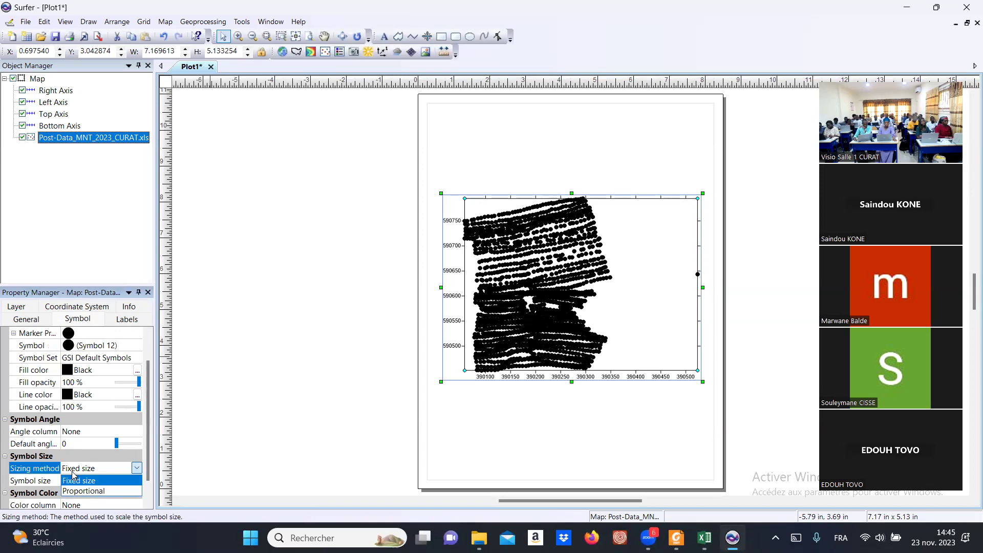
click(66, 351)
click(67, 351)
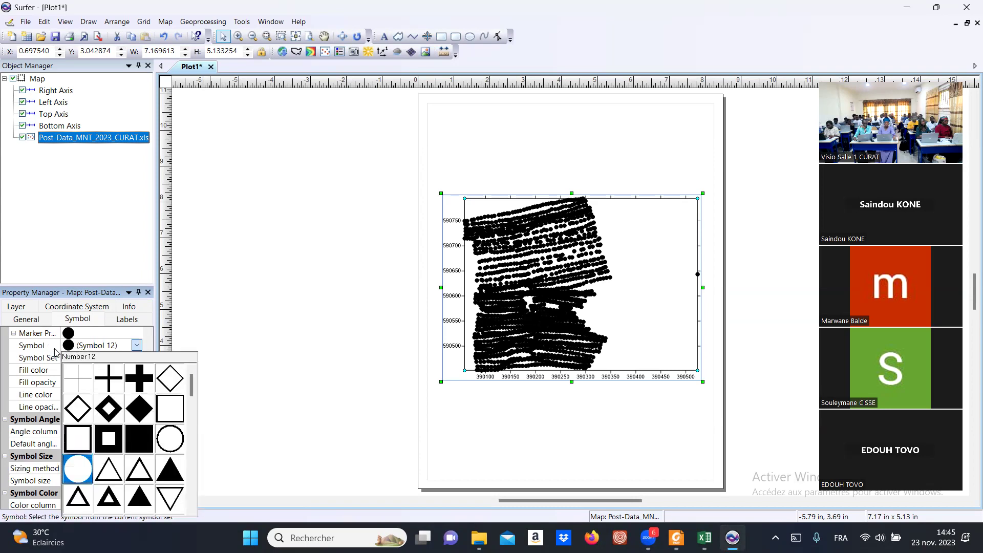
click(48, 348)
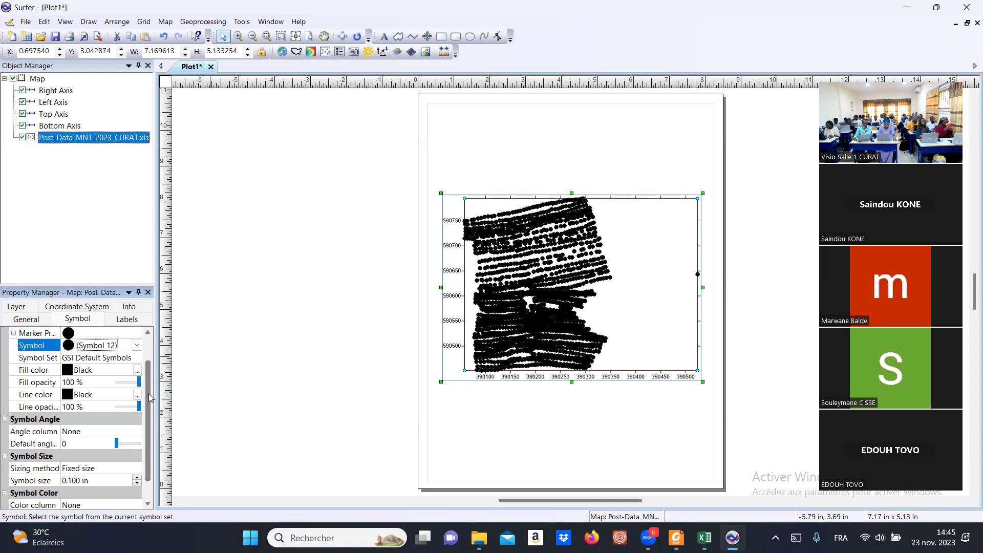
Set the fixed symbol size of the post map's points to 0.050 in
scroll(150, 398, down, 1)
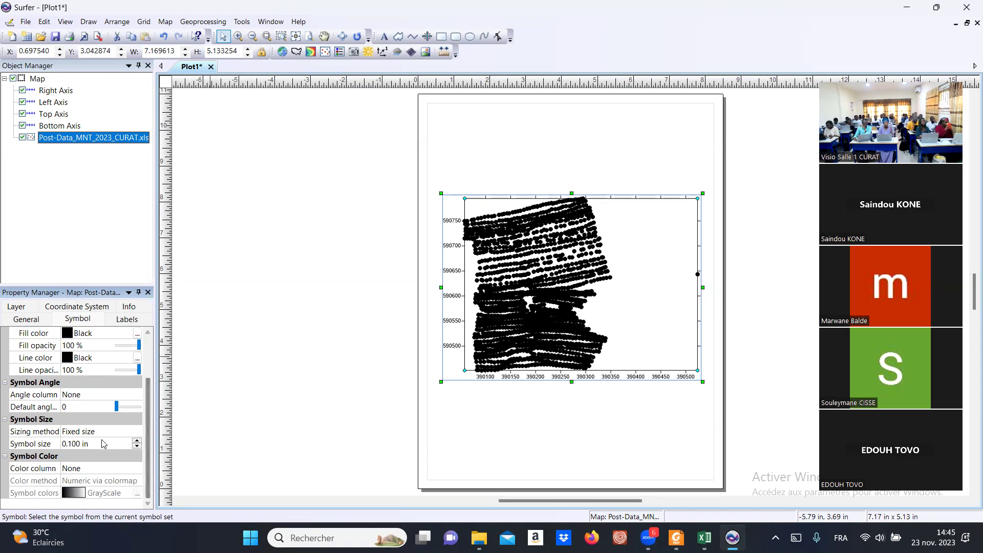
click(58, 448)
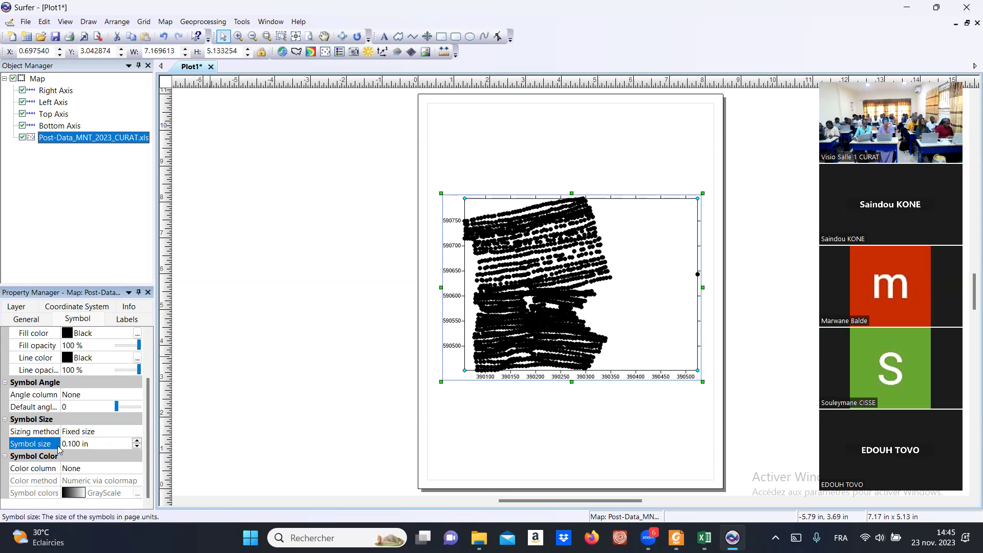
click(137, 446)
click(137, 447)
click(137, 447)
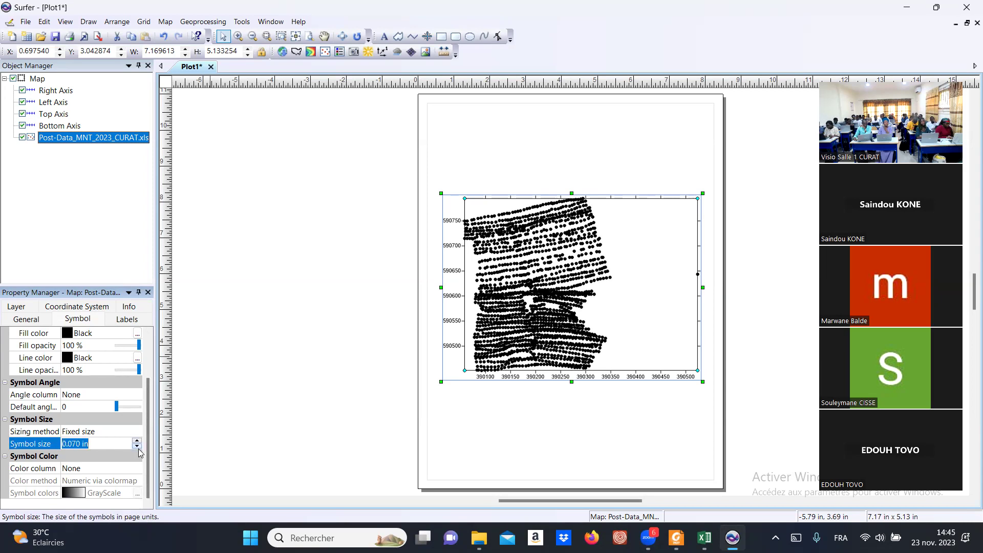
click(137, 447)
click(137, 446)
click(137, 447)
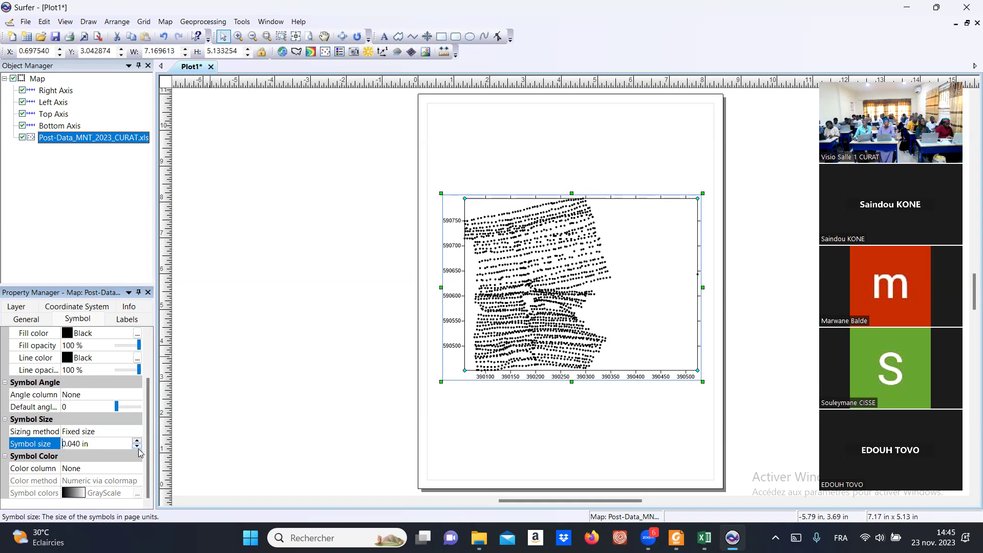
click(138, 446)
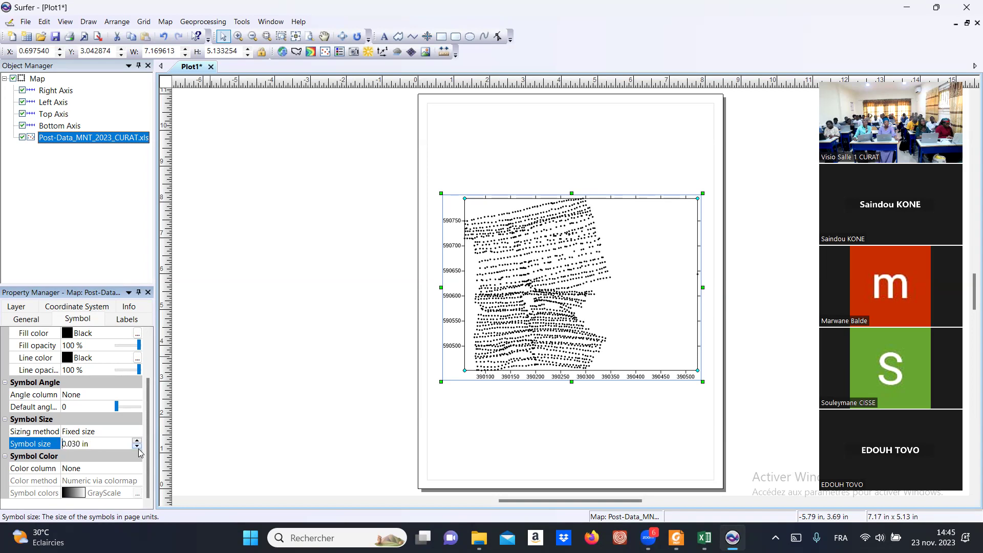
click(137, 446)
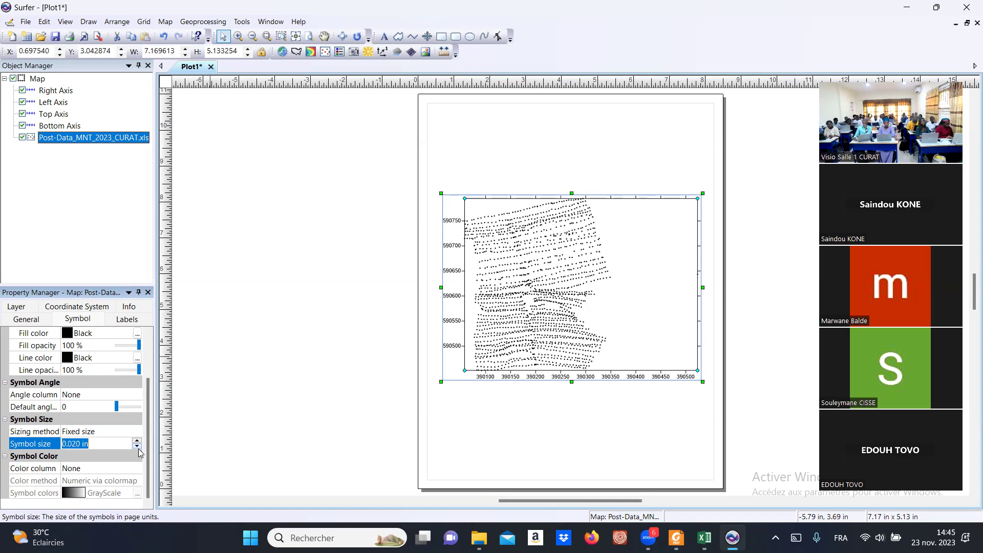
click(137, 442)
click(137, 441)
click(137, 442)
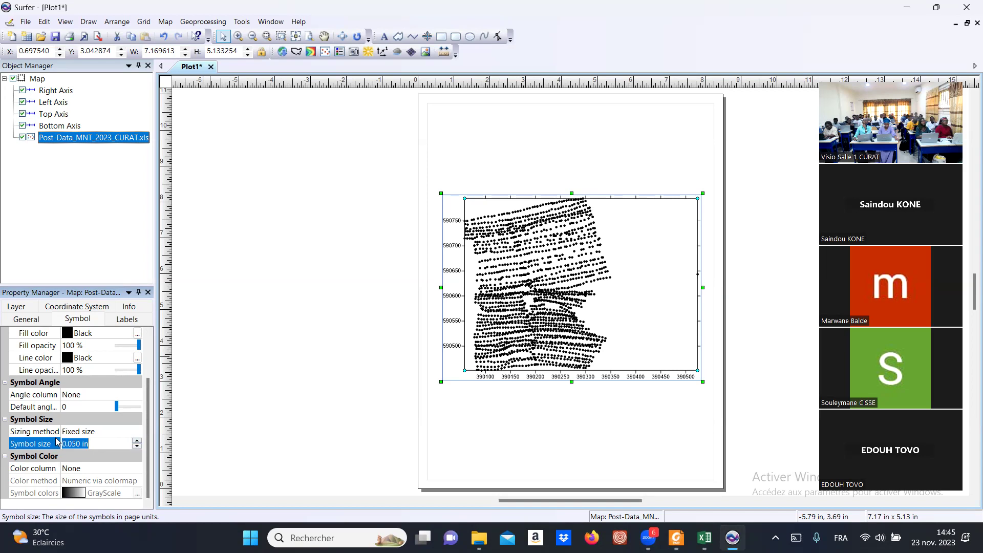
click(92, 397)
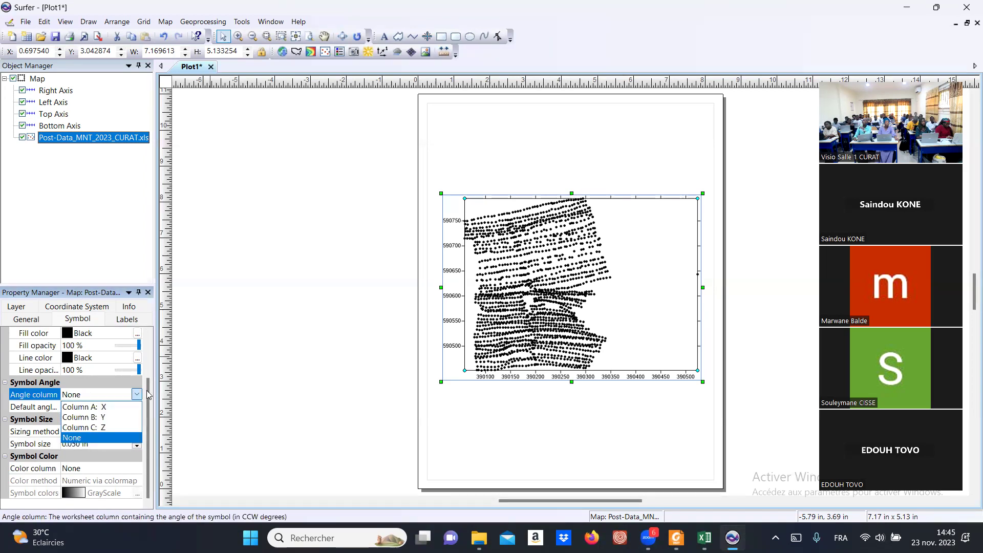
click(151, 395)
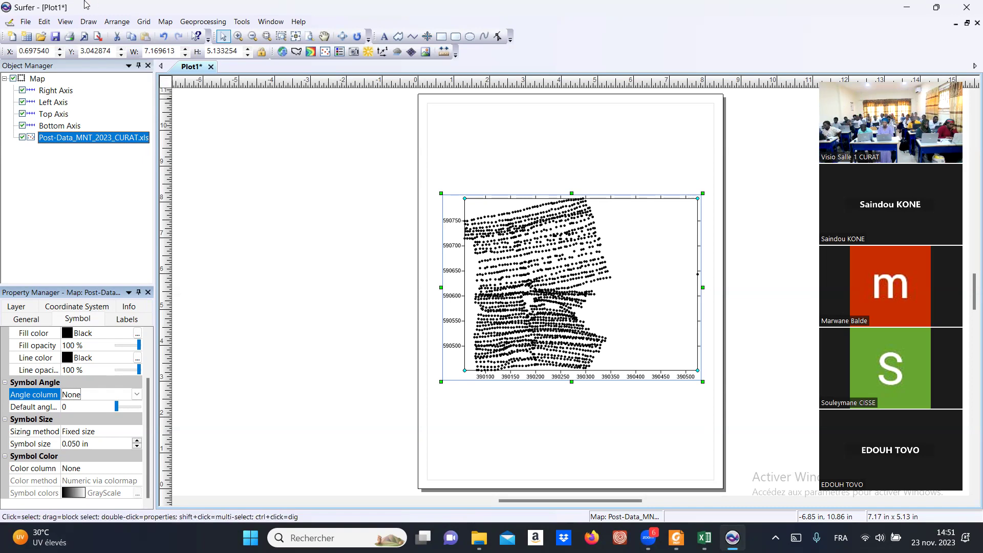
Start gridding data with Data_MNT_2023_CURAT.xls as the source file
click(144, 22)
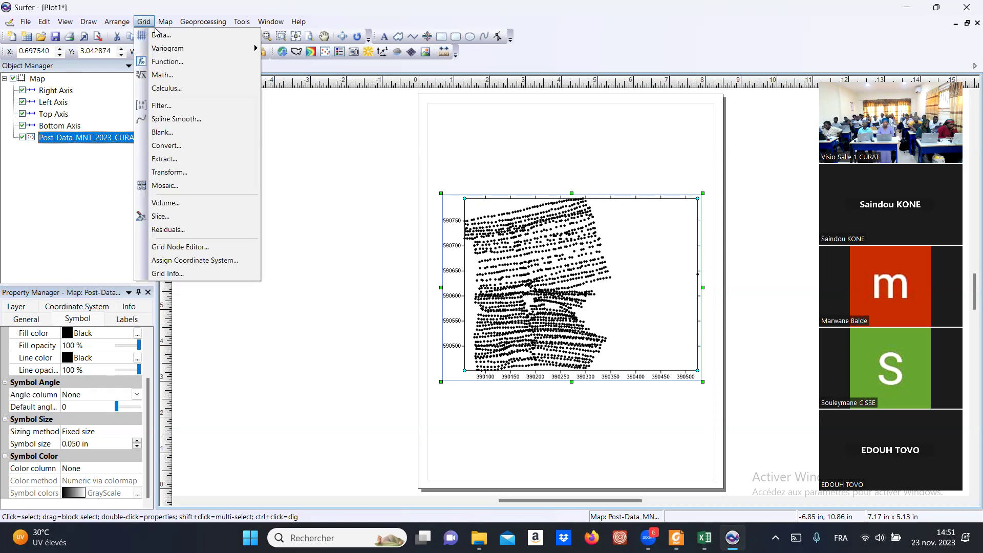
click(169, 36)
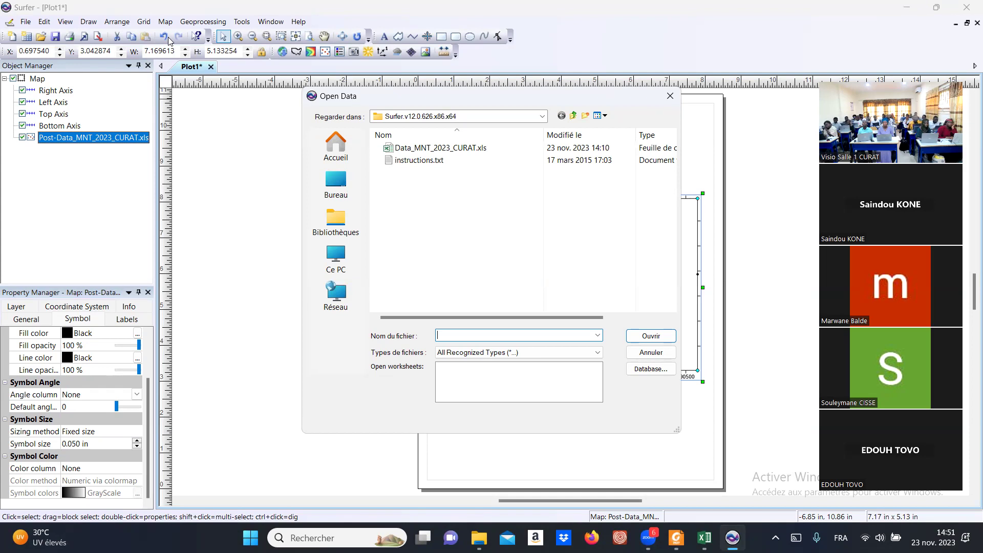
click(426, 149)
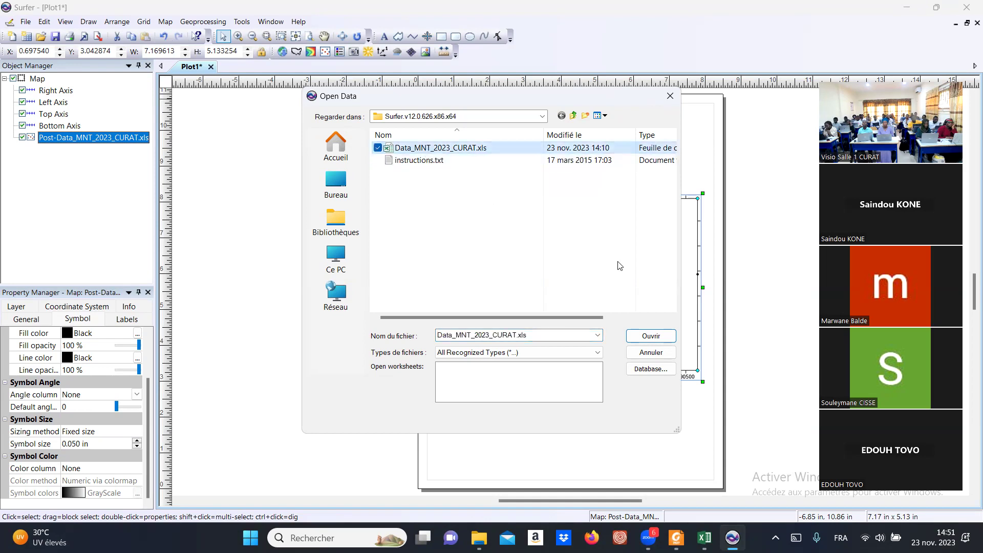
click(531, 226)
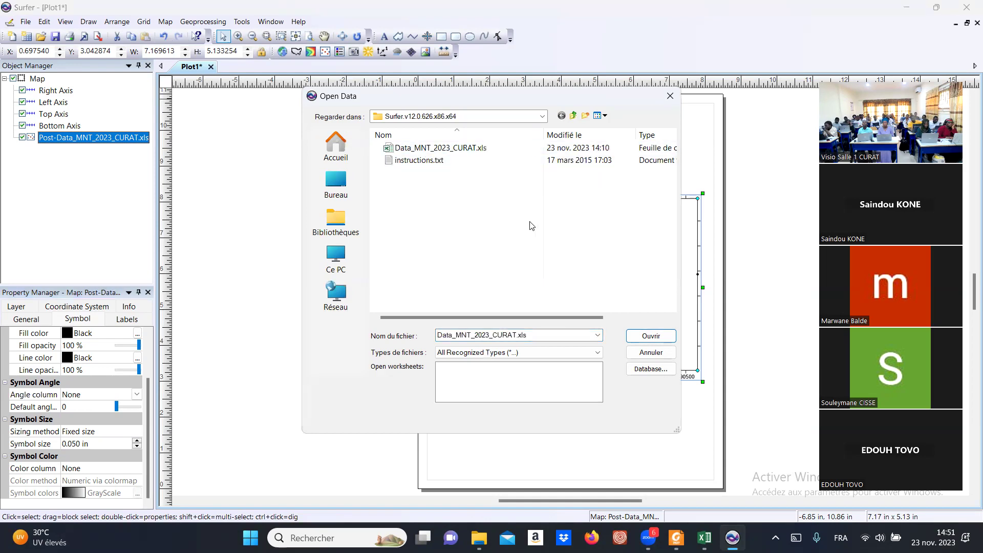
click(493, 149)
double_click(492, 148)
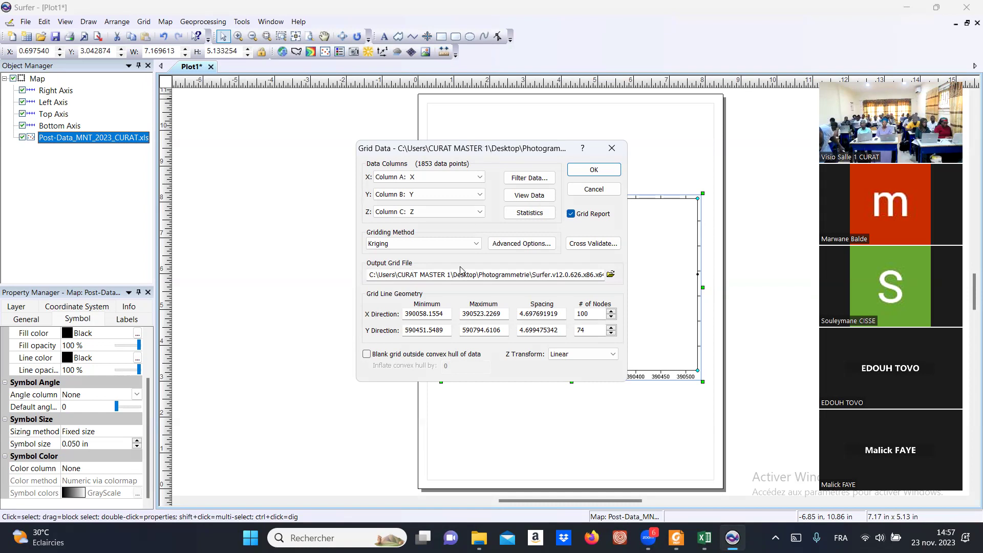
Review the list of available gridding methods and the X, Y and Z columns of the source data
click(475, 248)
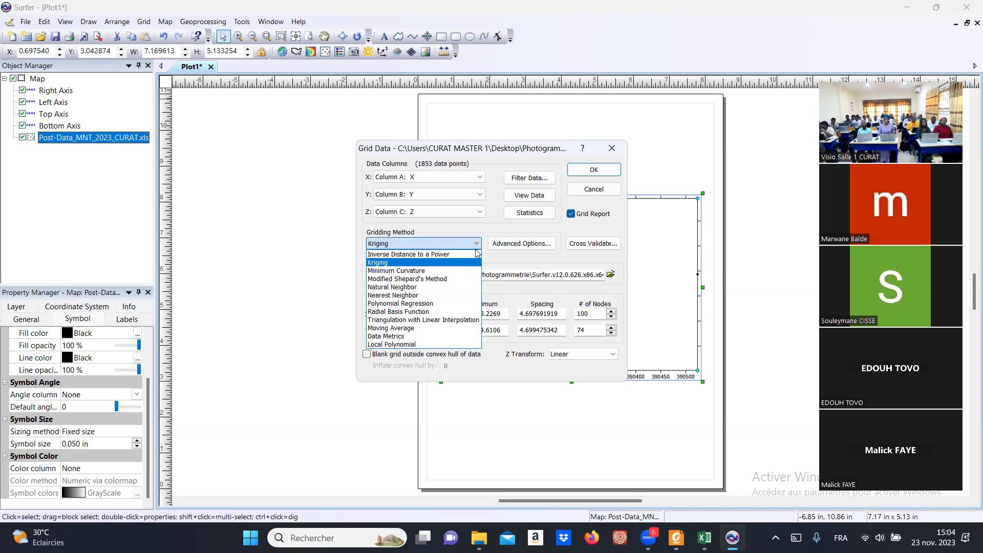
click(449, 227)
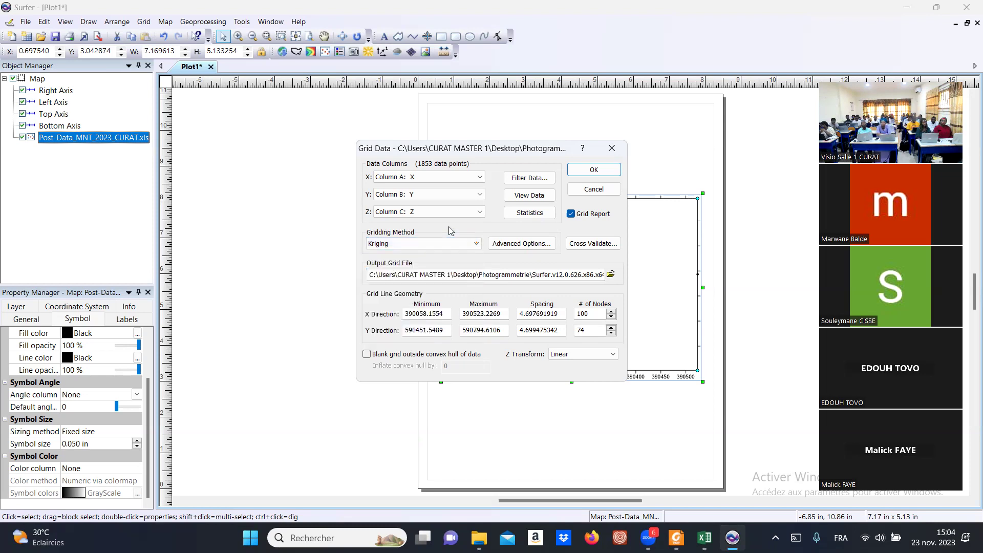
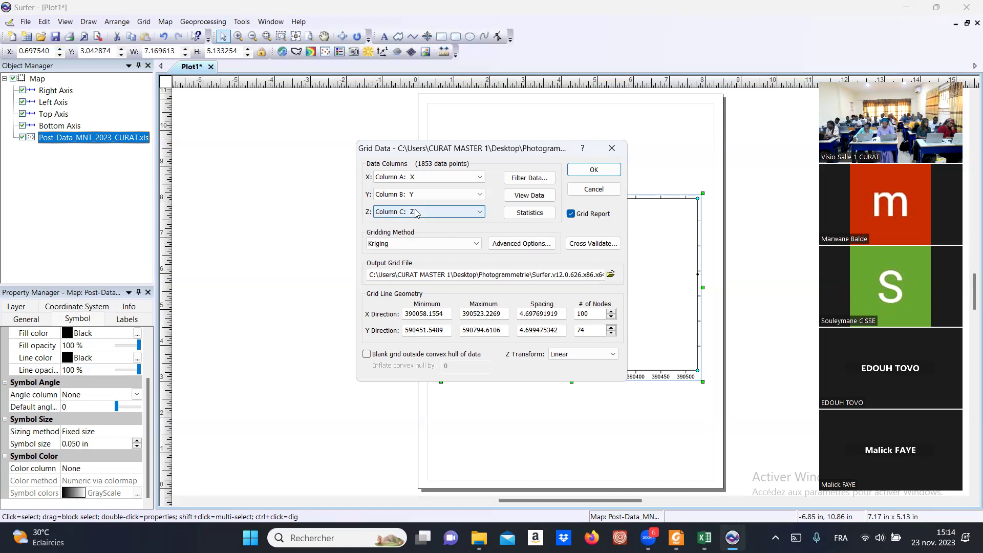
click(529, 195)
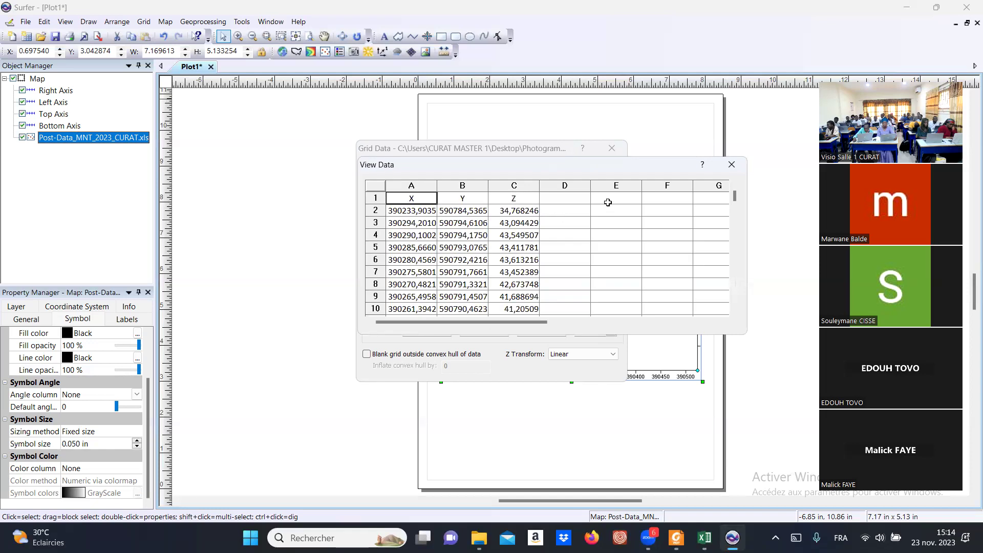
click(732, 164)
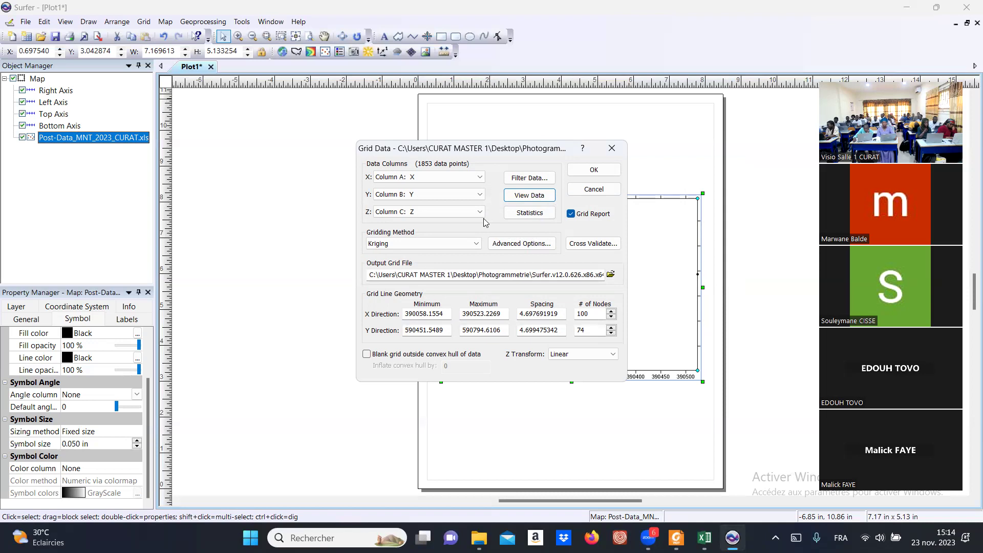
Generate the grid file from the X, Y and Z columns using the Kriging method, with a grid report
click(476, 245)
click(460, 267)
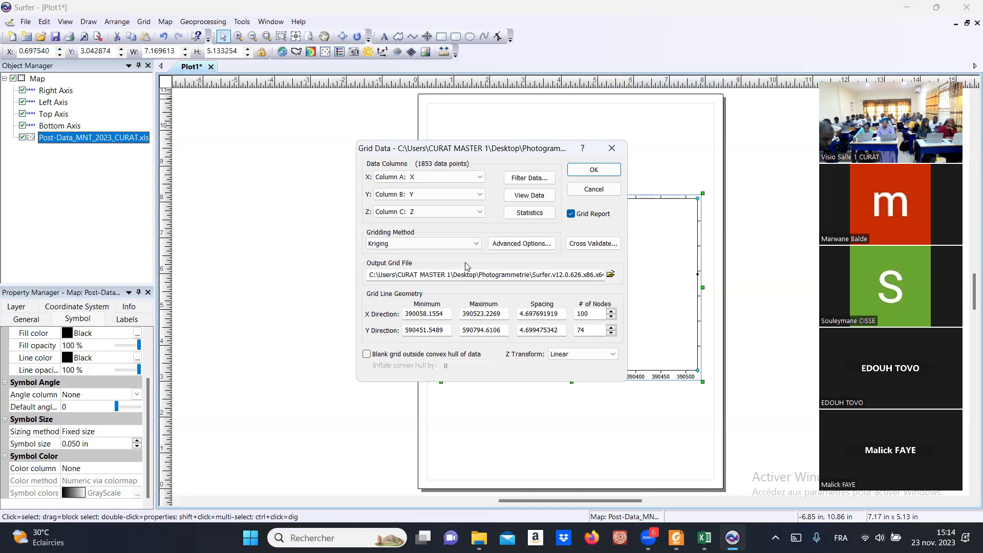
click(611, 168)
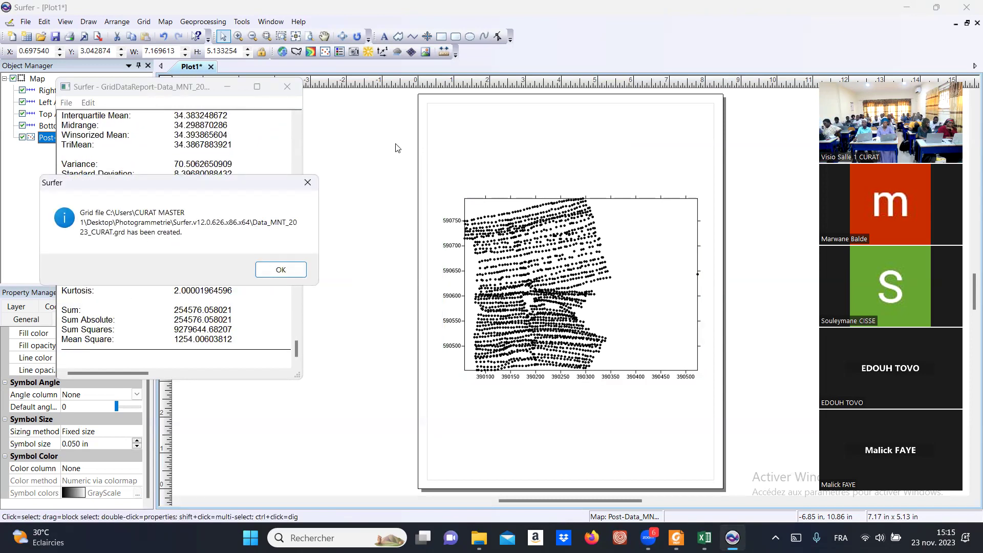
click(306, 184)
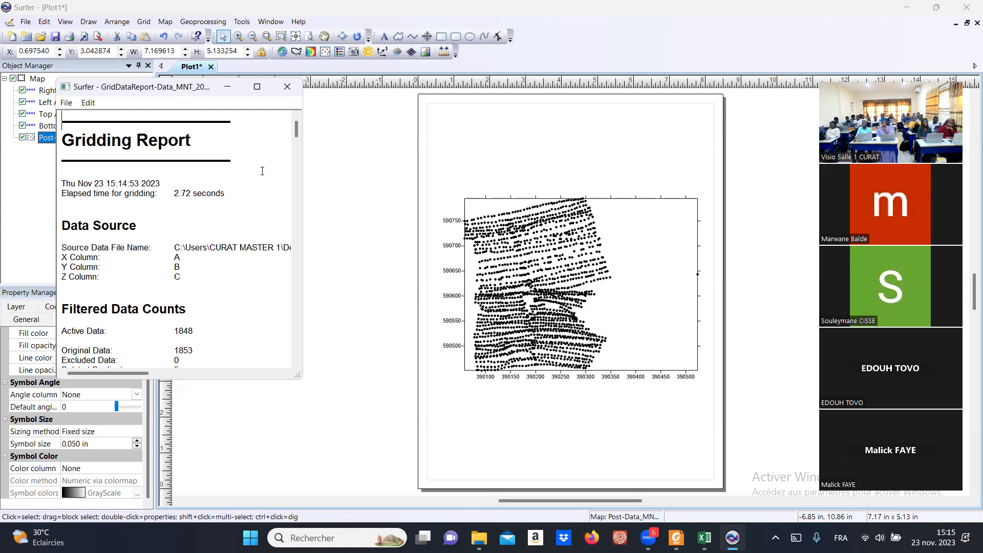
Switch to the TP2 photogrammetry PDF in Foxit Reader and review the instructions from section 4 through section 7 on creating the 3D MNT
click(165, 22)
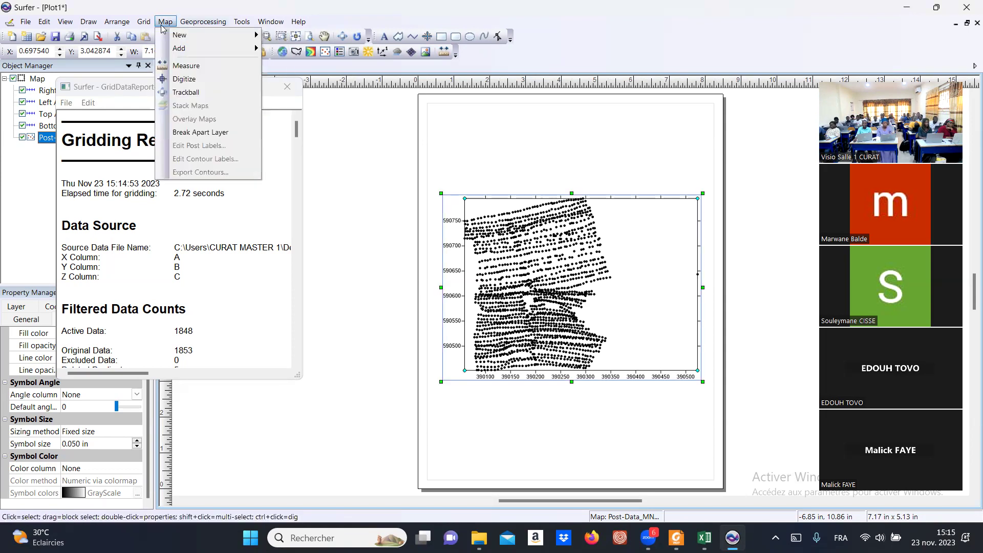
mouse_move(173, 37)
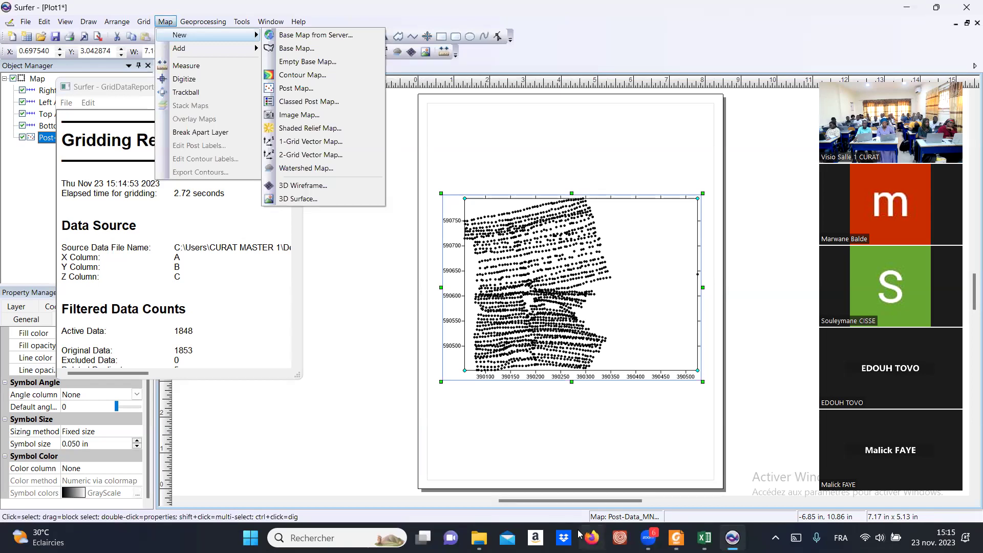
mouse_move(676, 538)
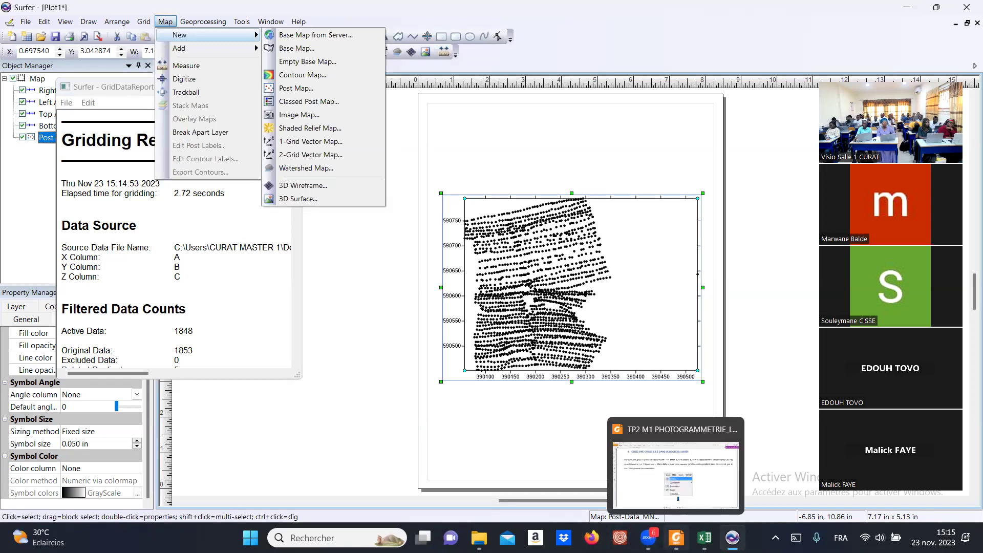
click(661, 502)
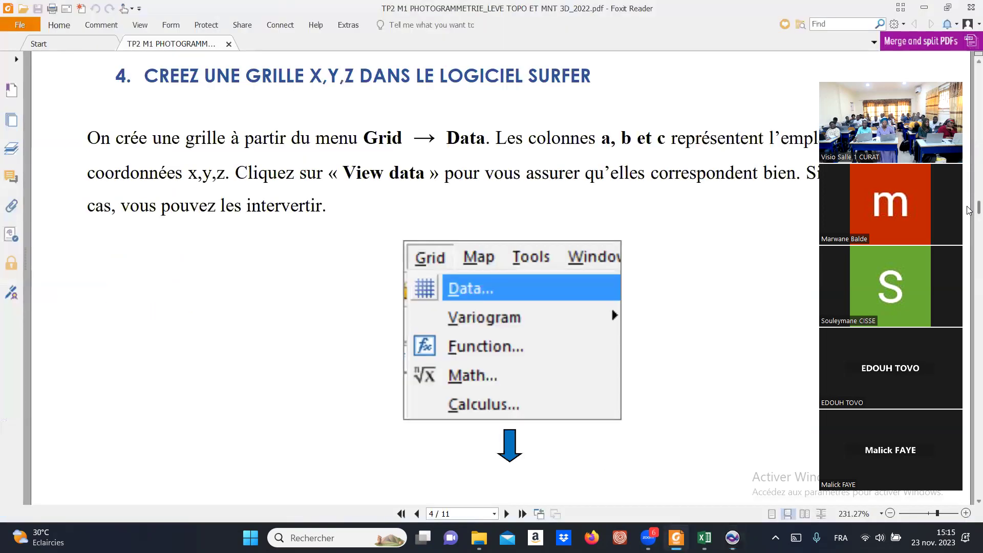
scroll(968, 210, down, 10)
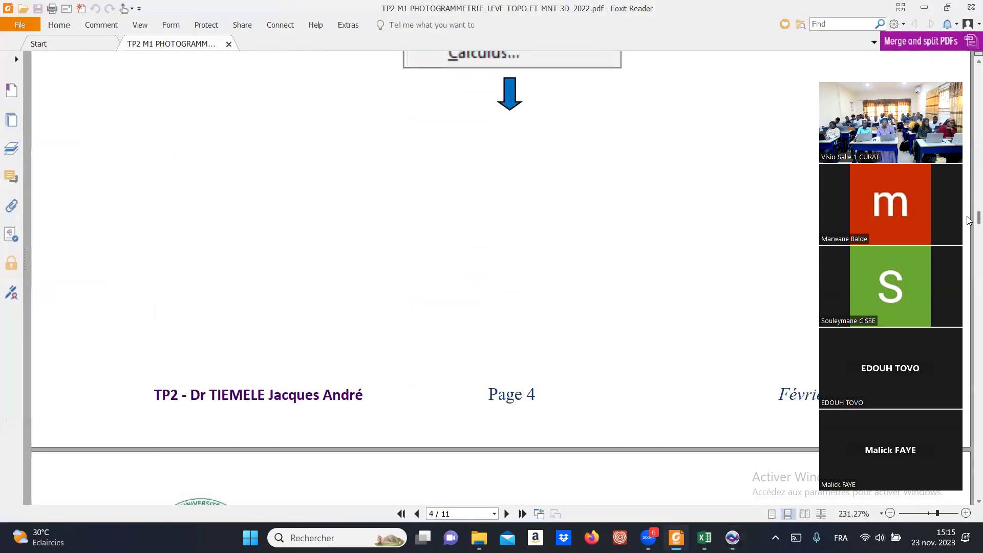
scroll(969, 229, down, 8)
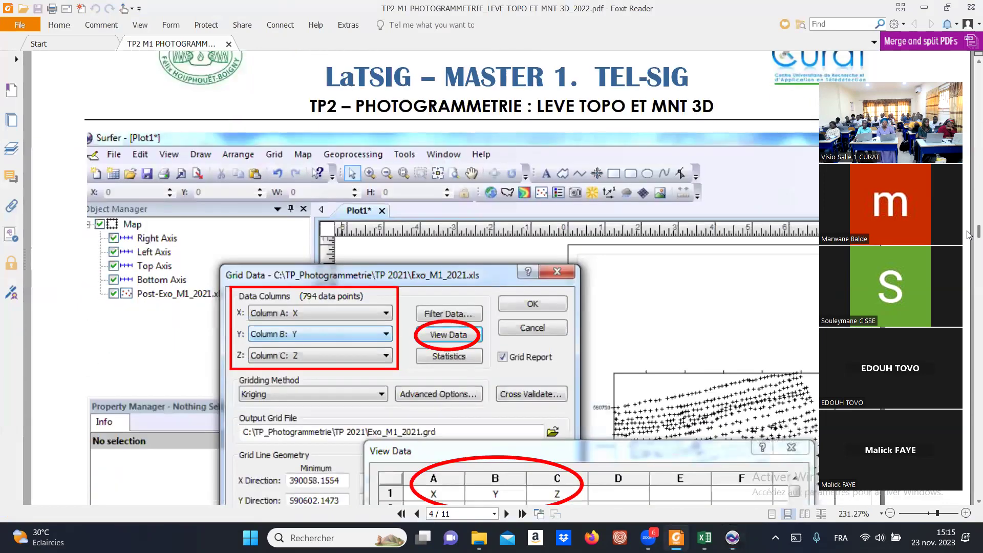
scroll(968, 241, down, 12)
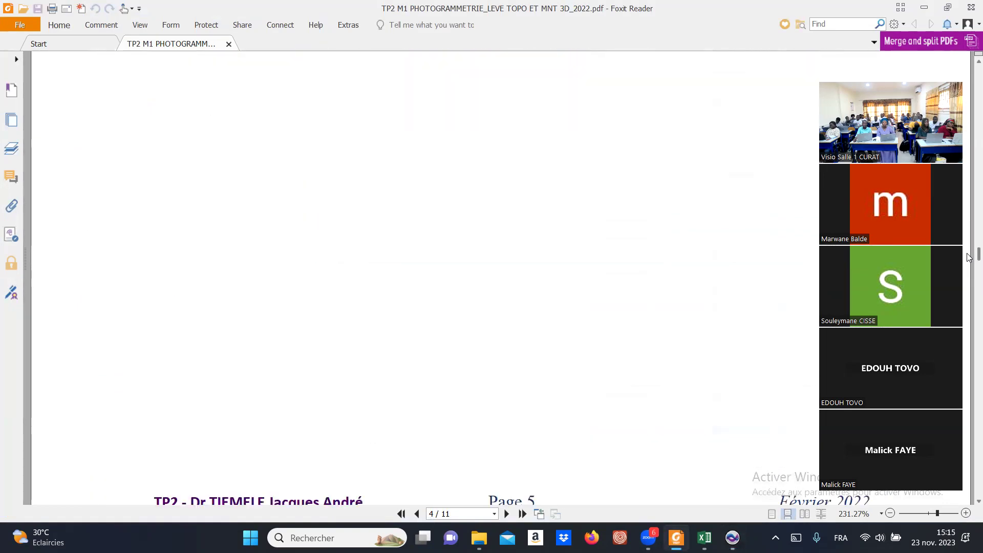
scroll(968, 271, down, 11)
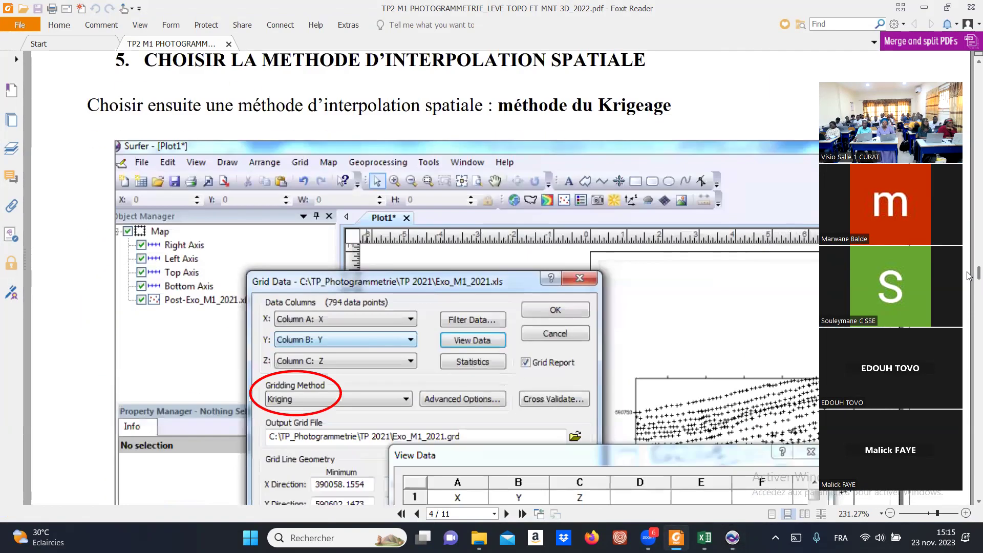
scroll(969, 280, down, 12)
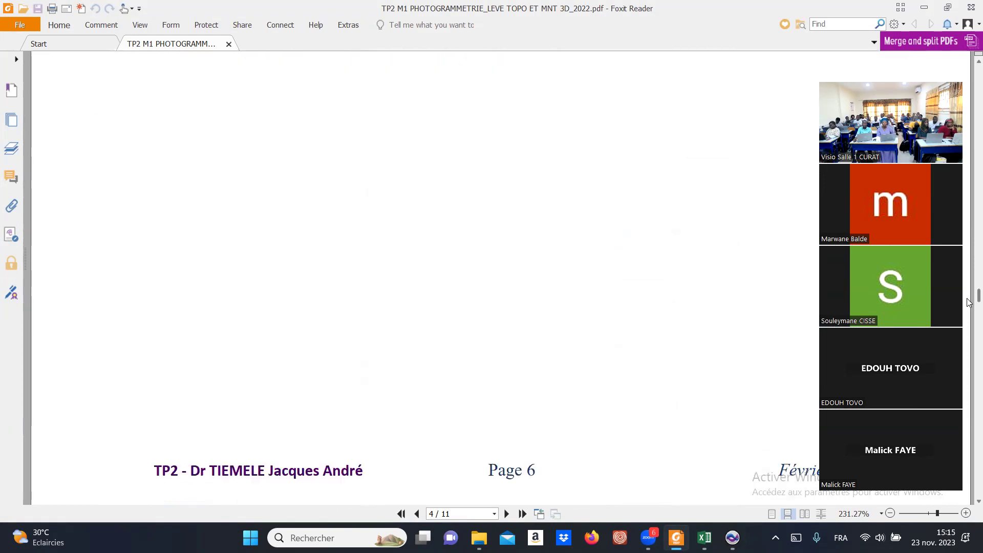
scroll(969, 304, down, 10)
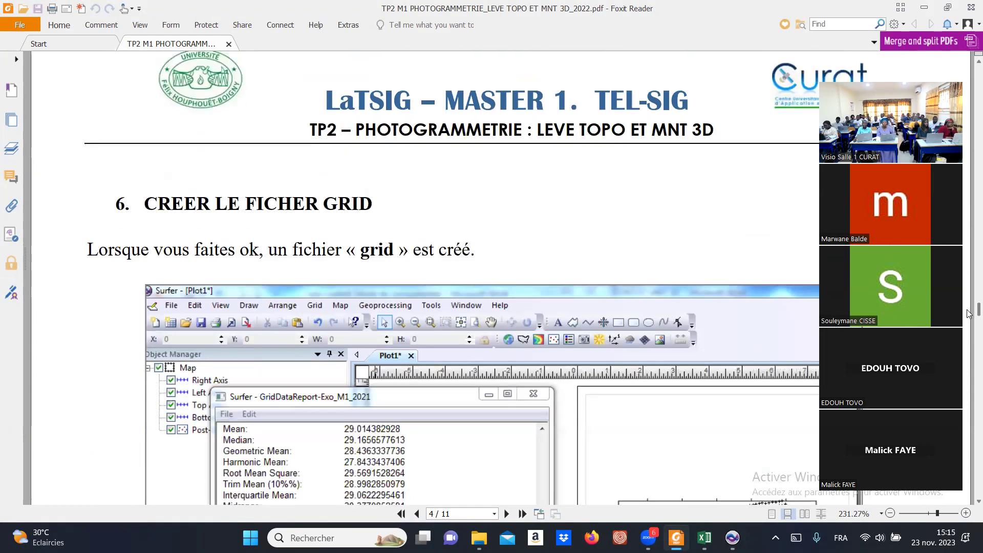
scroll(969, 317, down, 5)
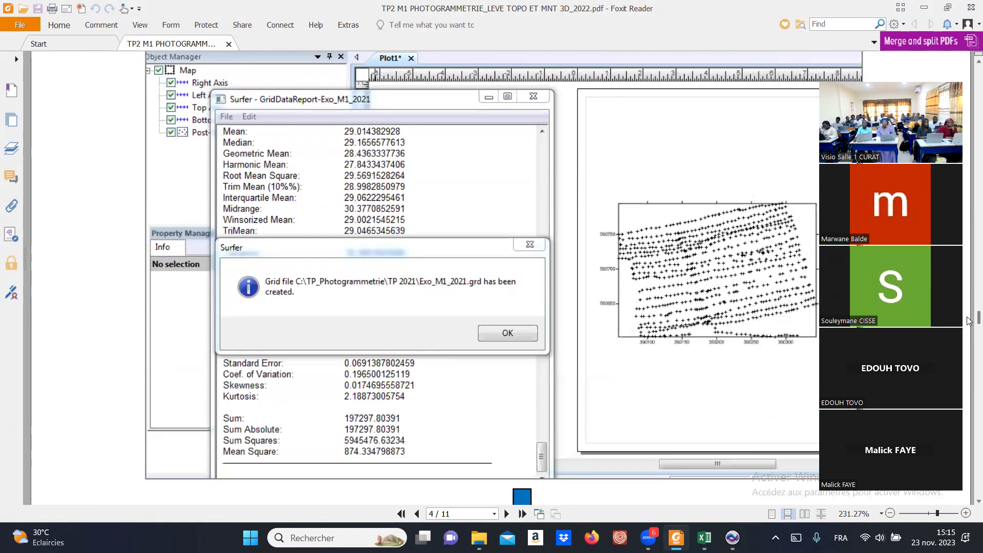
scroll(969, 321, down, 6)
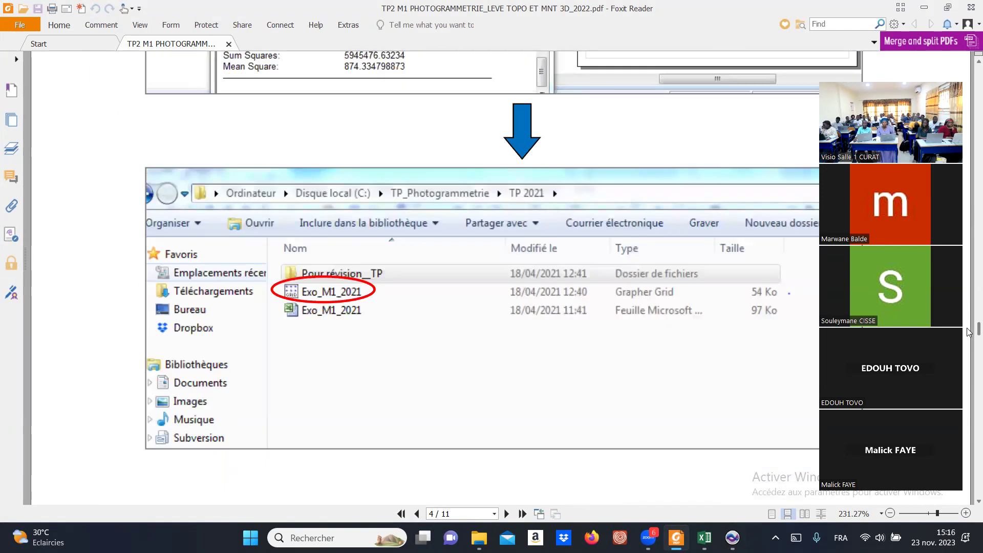
scroll(969, 332, down, 8)
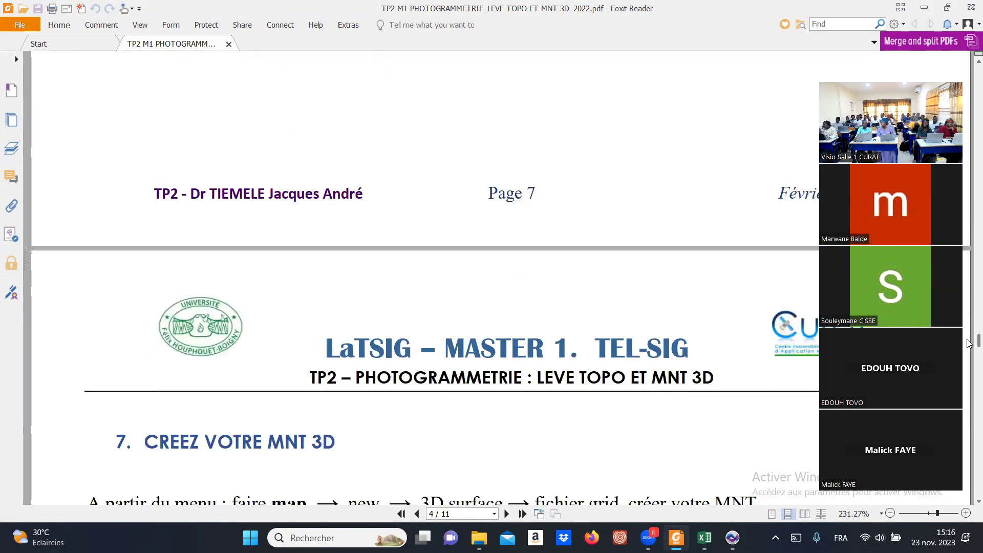
scroll(969, 344, down, 3)
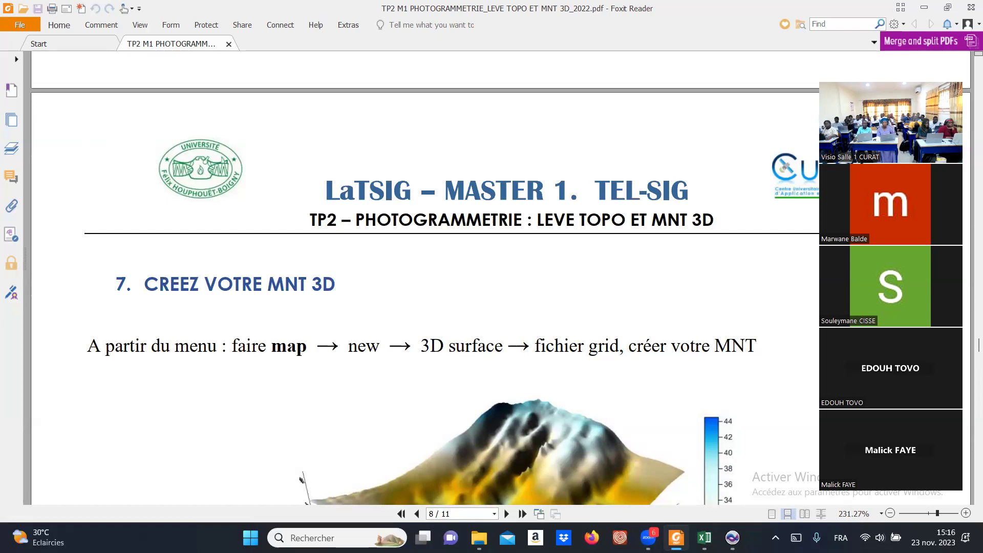
Return to Surfer and close the gridding report for Data_MNT_2023_CURAT without saving it
mouse_move(733, 537)
click(724, 501)
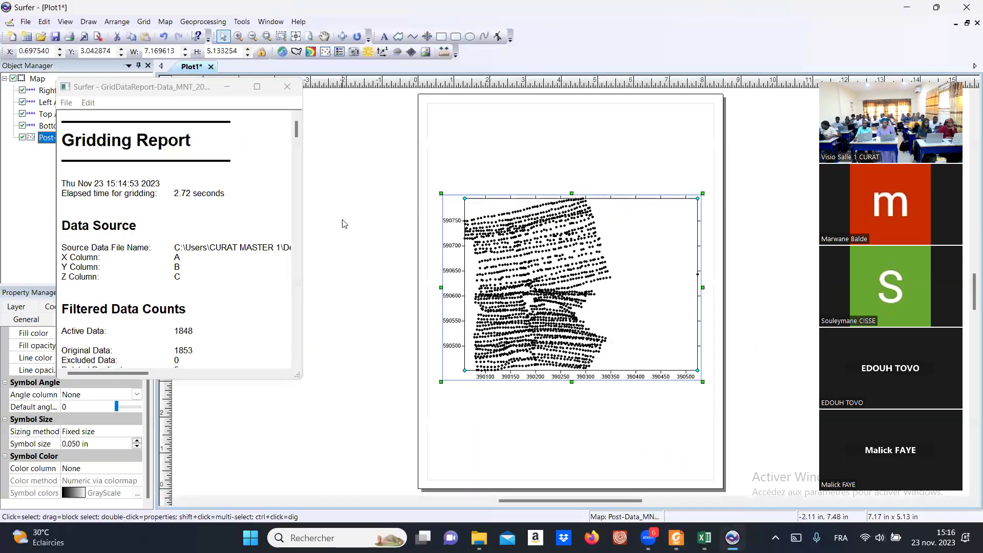
click(287, 87)
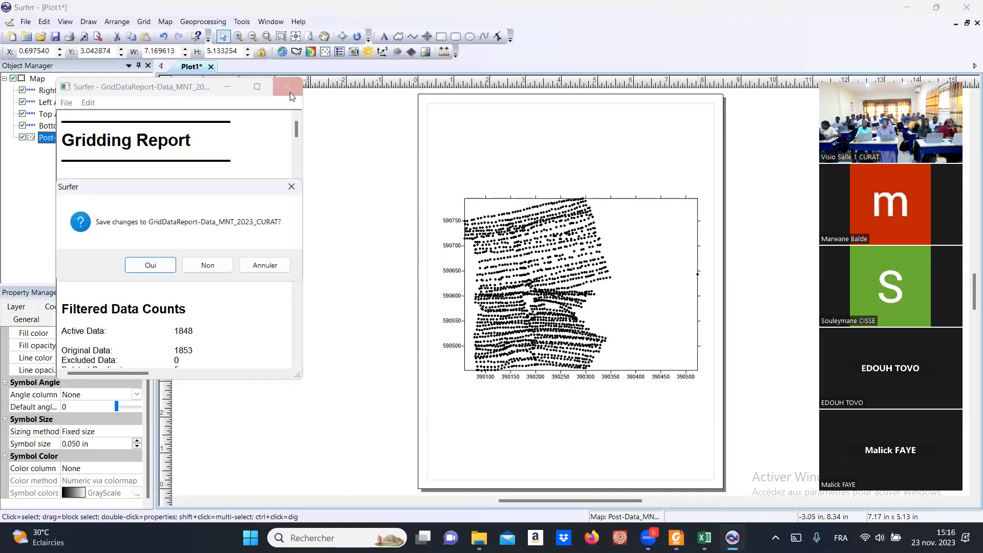
click(208, 266)
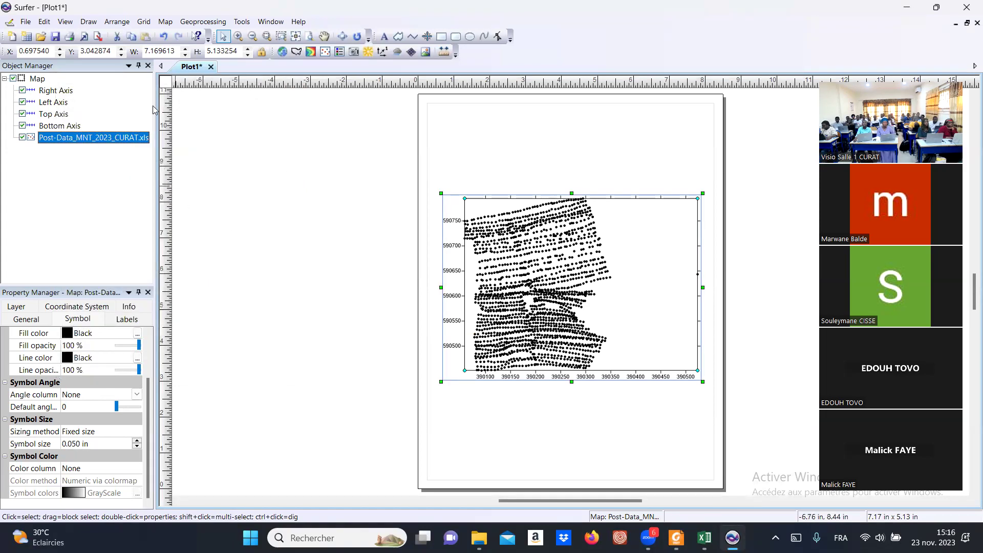